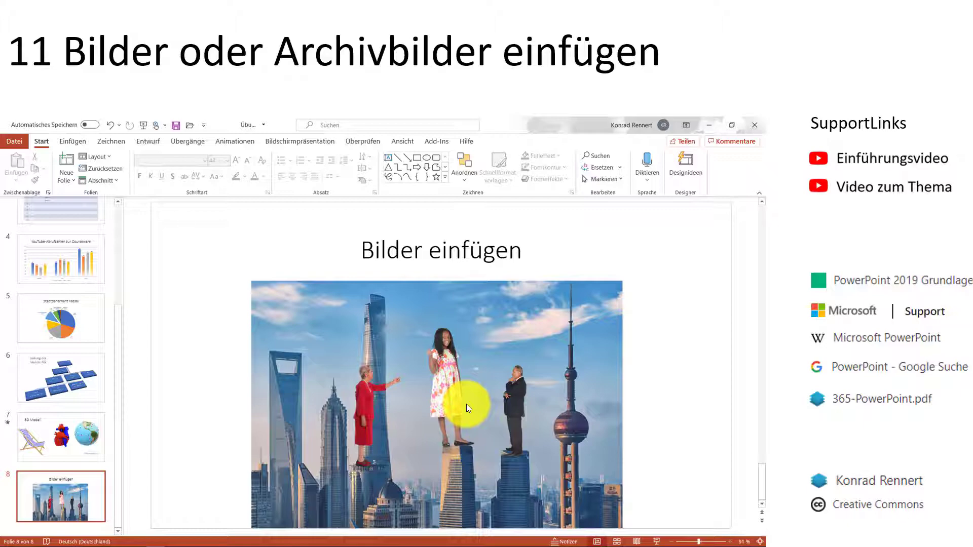
# - Back in PowerPoint, insert a new blank slide 9 after the 'Bilder einfügen' slide
pyautogui.hotkey('alt', 'Tab')
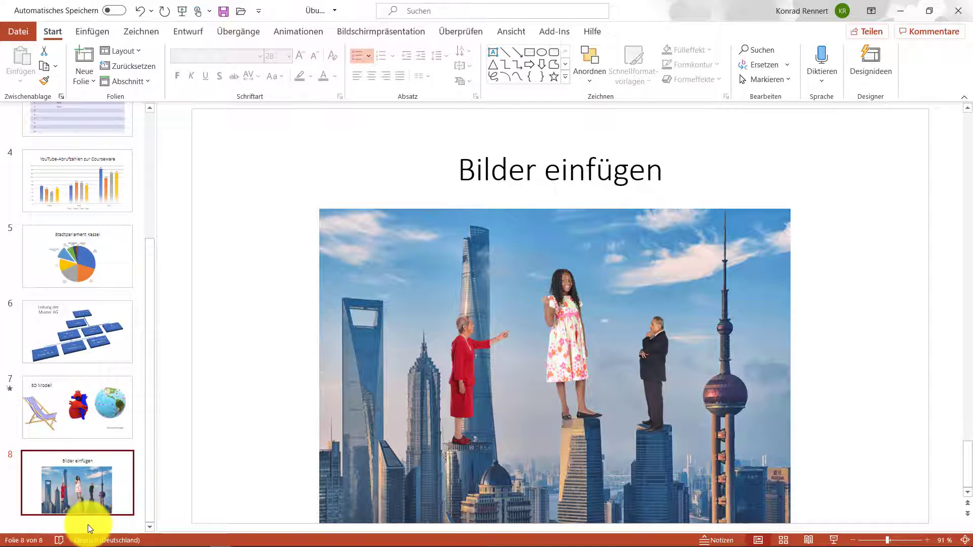
pyautogui.rightClick(87, 524)
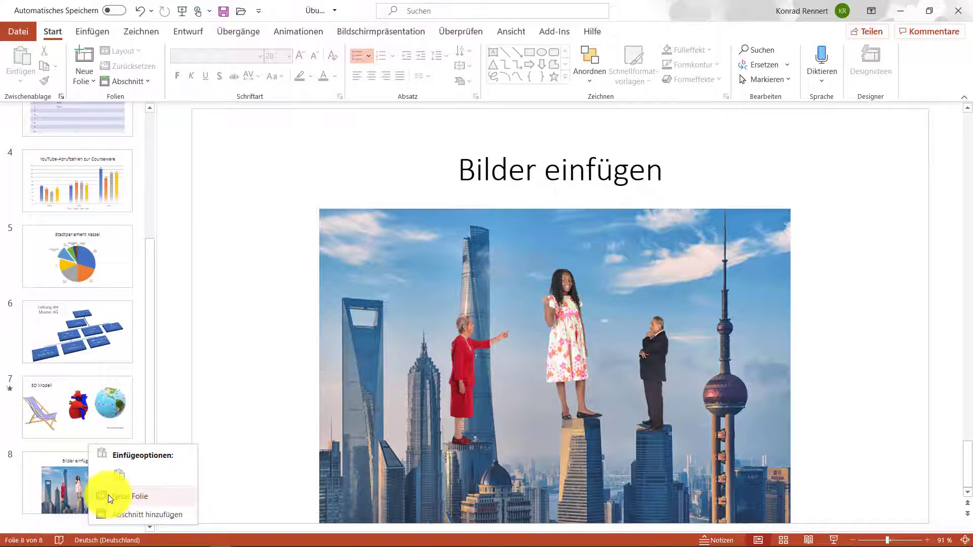
pyautogui.click(108, 495)
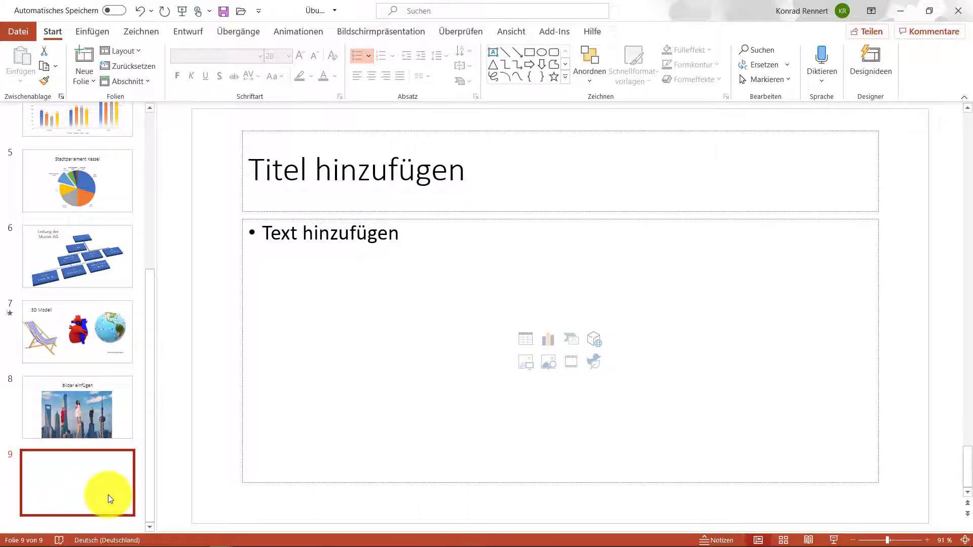
# - Title slide 9 'Bilder einsetzen'
pyautogui.click(380, 165)
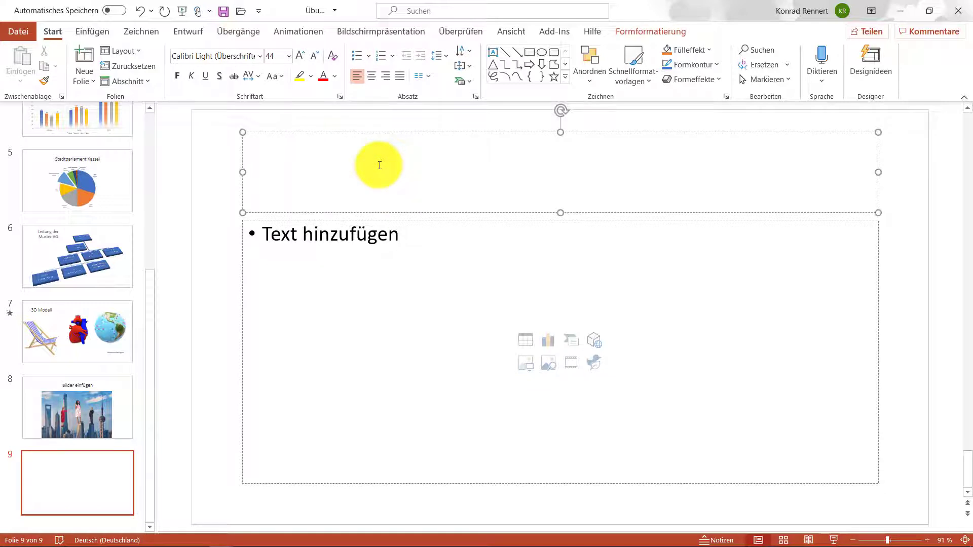
pyautogui.write('Bil')
pyautogui.write('der einsetze')
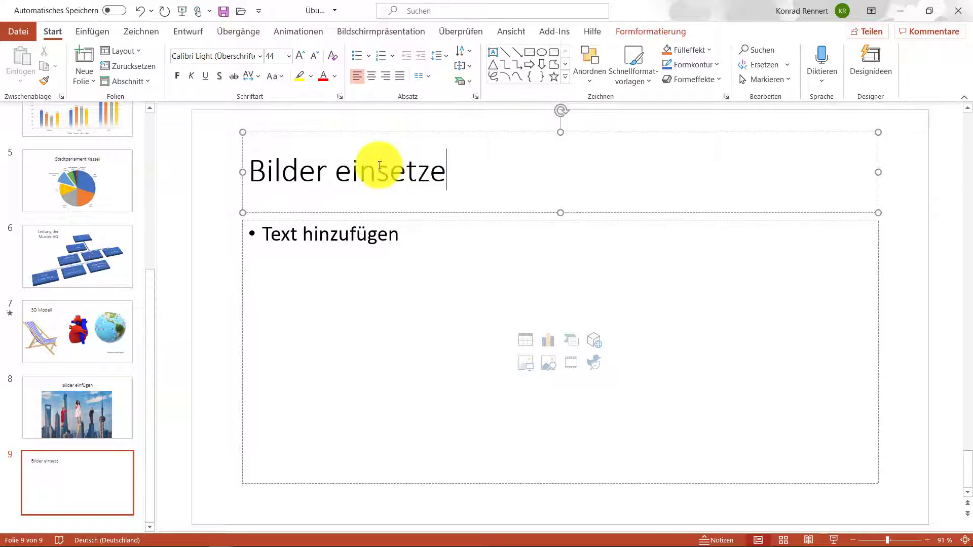
pyautogui.write('n')
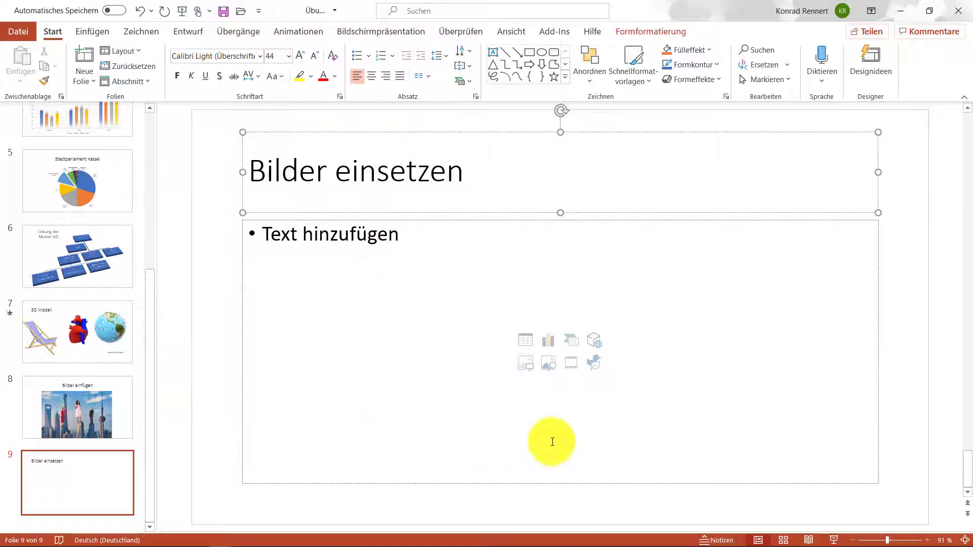
# - Insert the photo 040819130300.JPG from the 2004-Fotos folder into slide 9's content placeholder
pyautogui.click(527, 362)
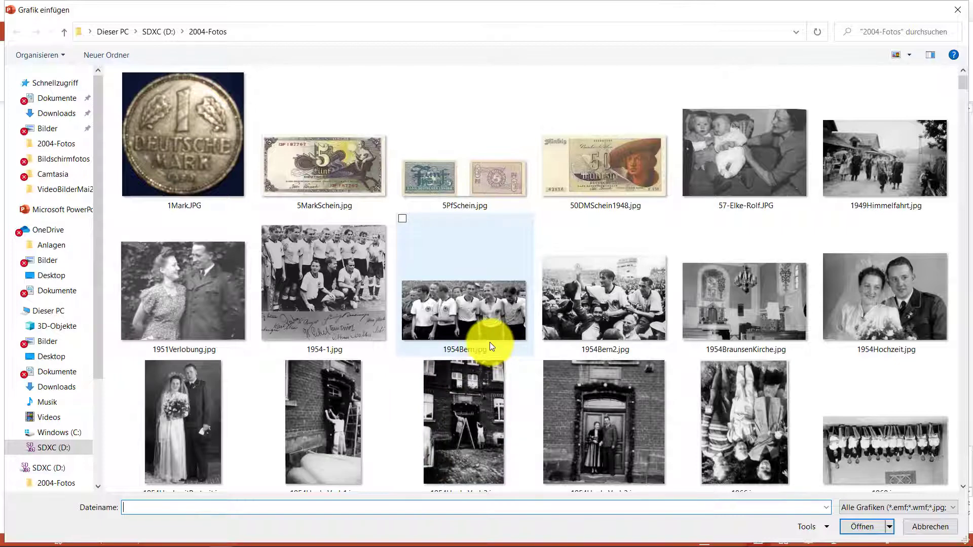
pyautogui.scroll(-3, 489, 343)
pyautogui.moveTo(324, 418)
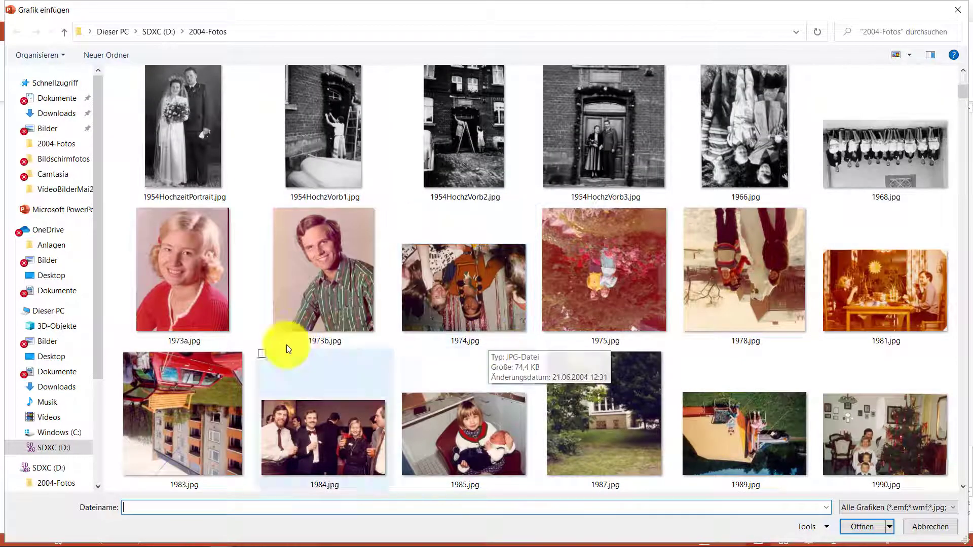
pyautogui.scroll(-3, 539, 376)
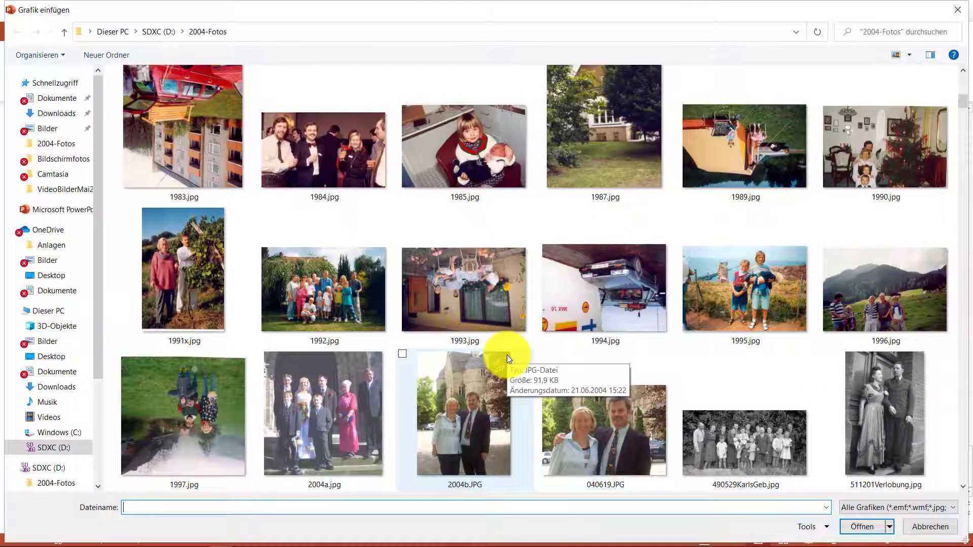
pyautogui.scroll(-3, 509, 358)
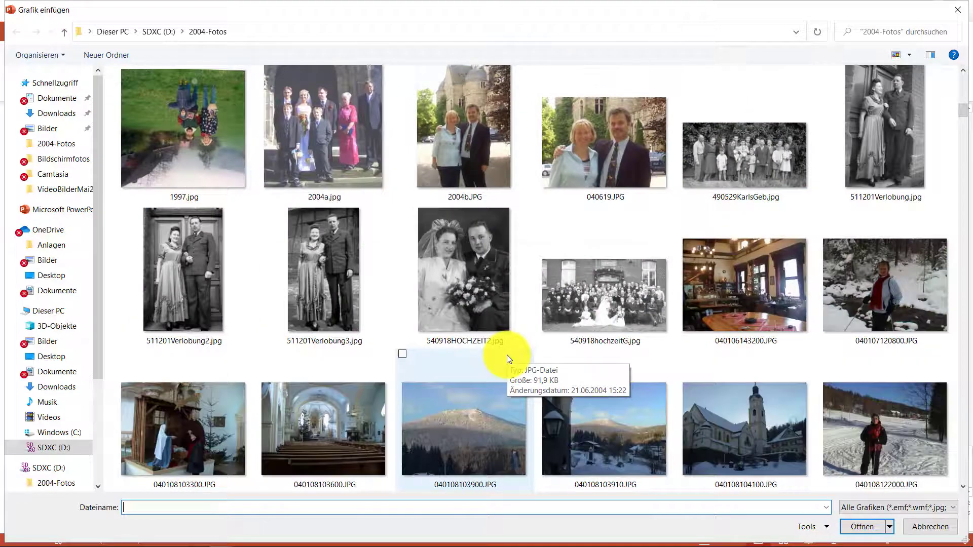
pyautogui.scroll(-2, 507, 358)
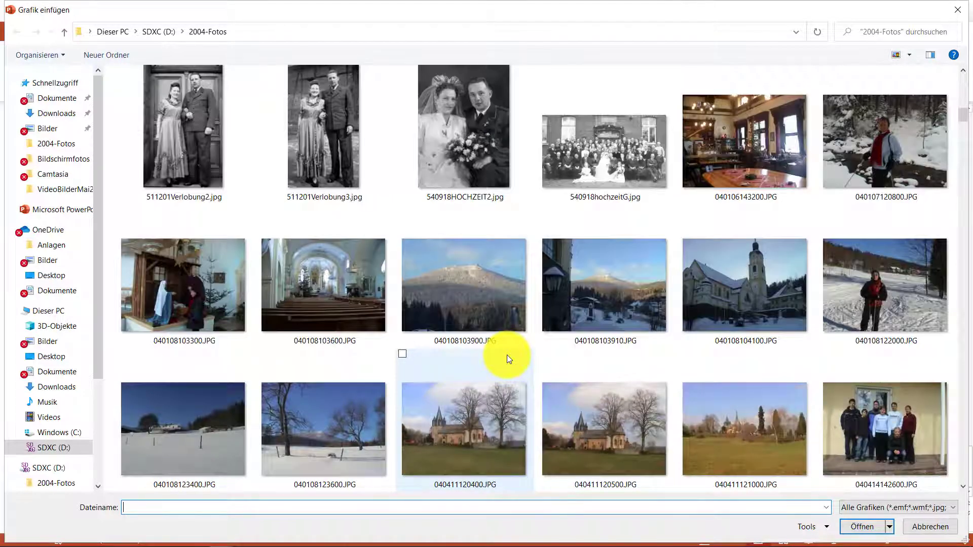
pyautogui.scroll(-3, 507, 357)
pyautogui.scroll(-3, 507, 358)
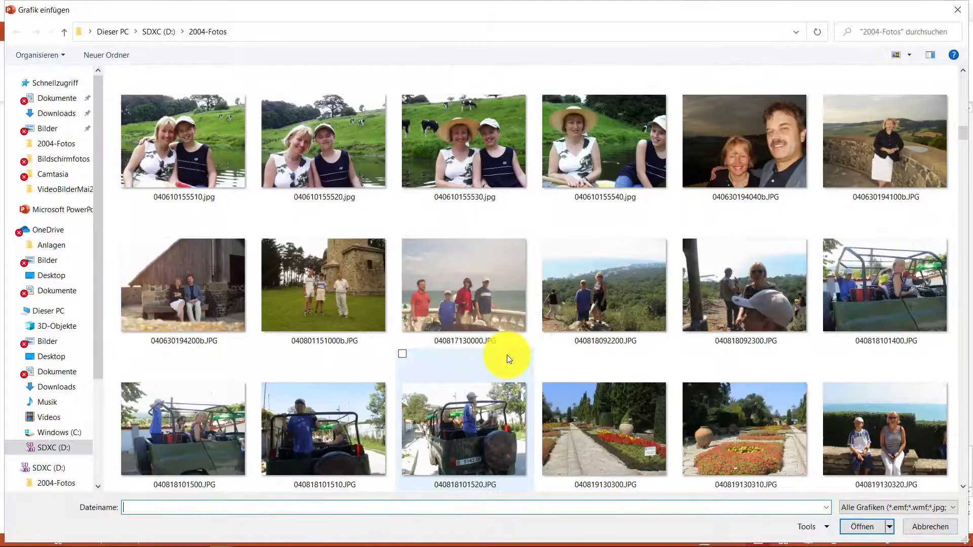
pyautogui.scroll(-3, 508, 355)
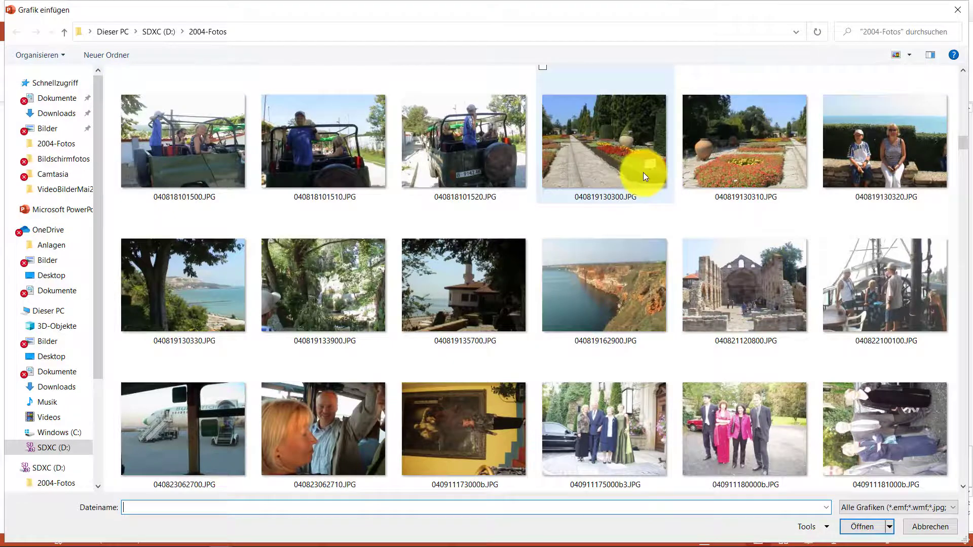
pyautogui.click(610, 165)
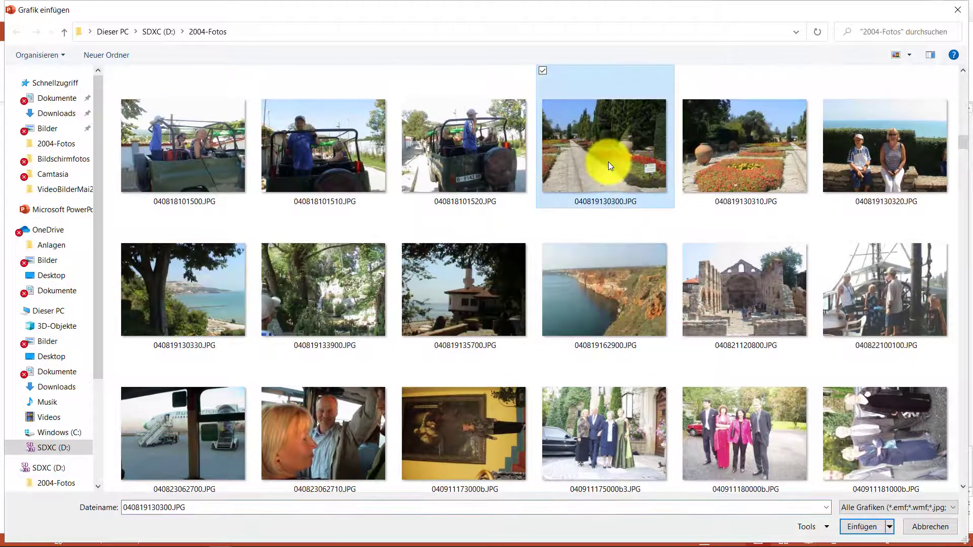
pyautogui.doubleClick(610, 165)
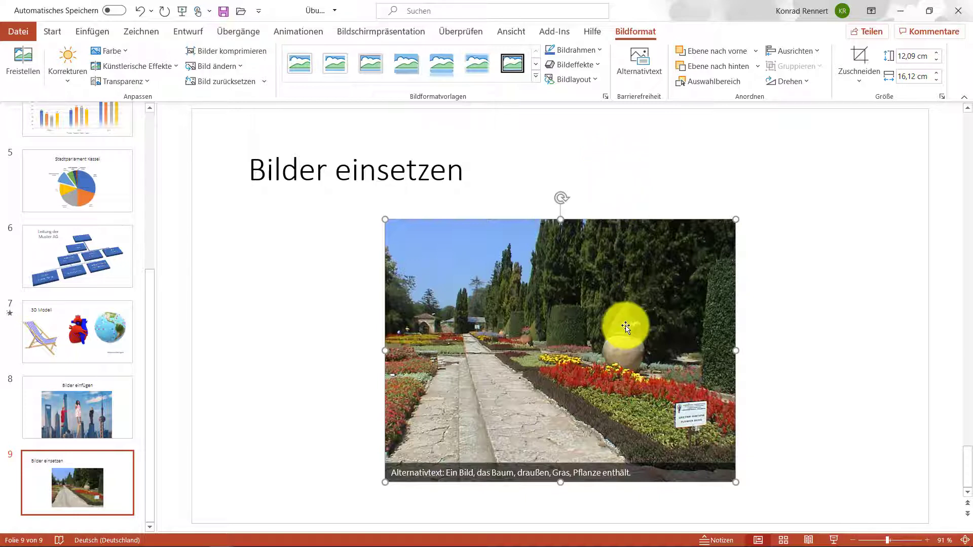
# - Move the garden photo right, resize it to 15,61 × 20,82 cm, and tilt it counter-clockwise
pyautogui.moveTo(590, 372); pyautogui.dragTo(783, 409)
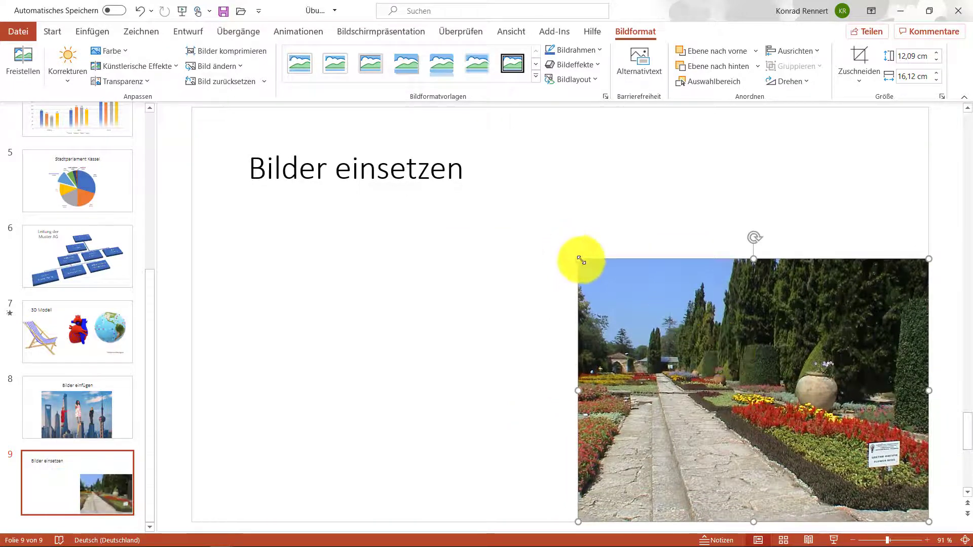
pyautogui.moveTo(579, 259); pyautogui.dragTo(466, 193)
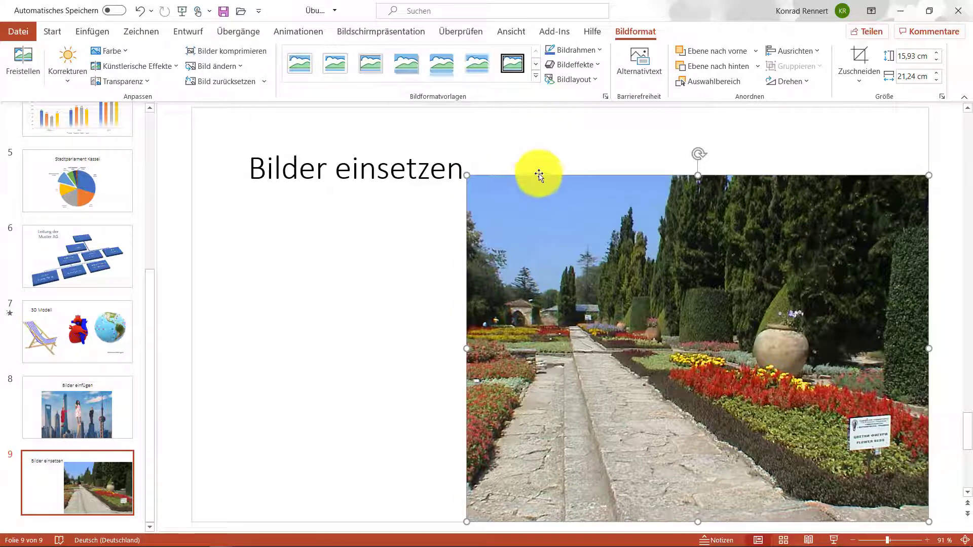
pyautogui.moveTo(467, 175); pyautogui.dragTo(440, 156)
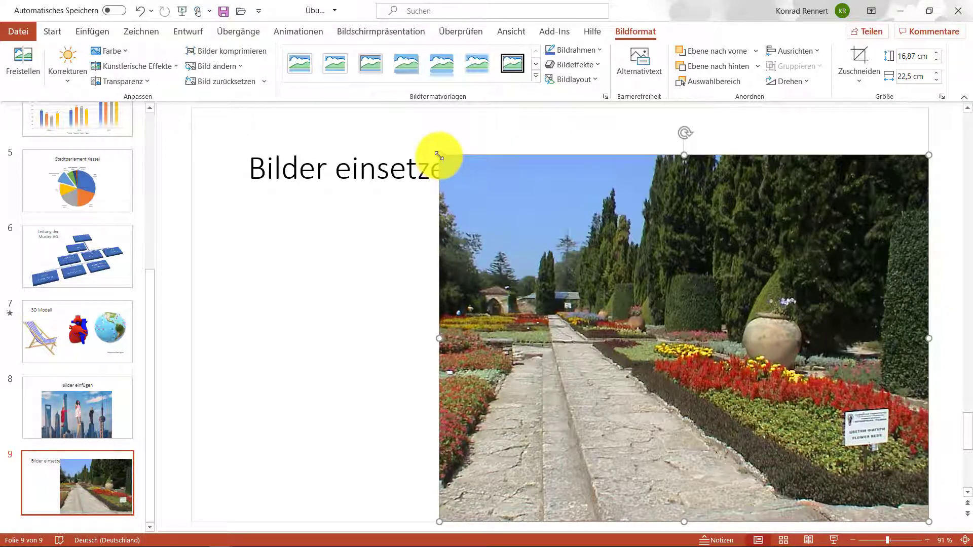
pyautogui.moveTo(439, 161); pyautogui.dragTo(476, 216)
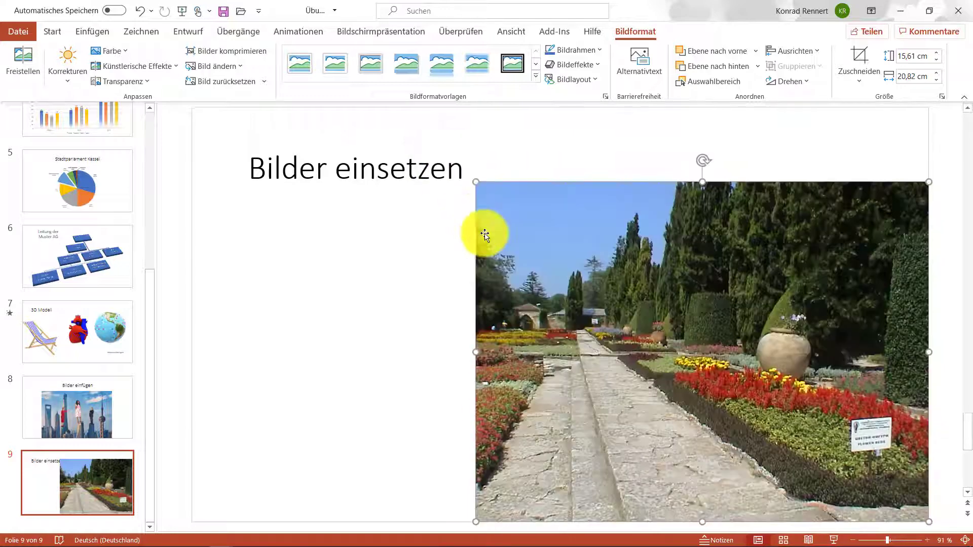
pyautogui.moveTo(698, 160); pyautogui.dragTo(662, 158)
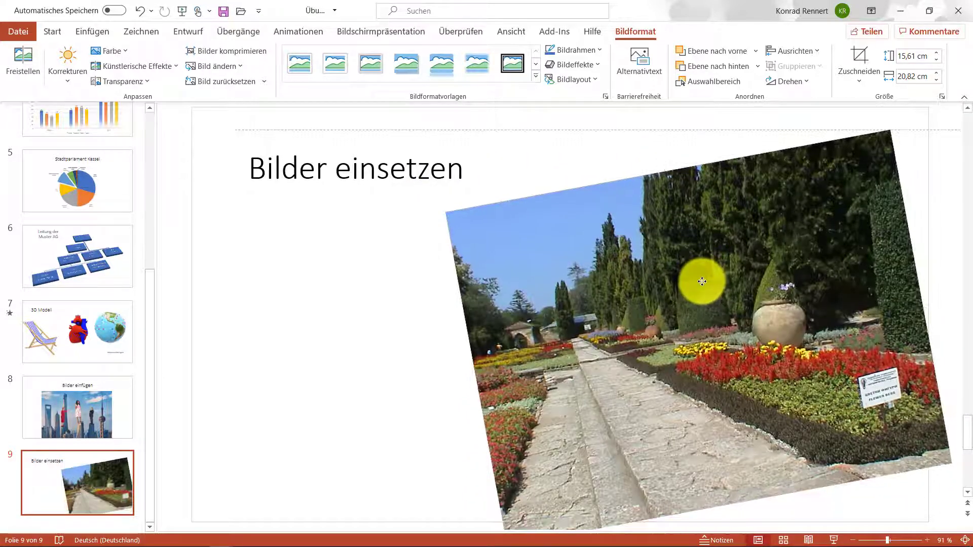
# - Show the Korrekturen sharpen and brightness/contrast presets for the selected garden photo
pyautogui.click(702, 281)
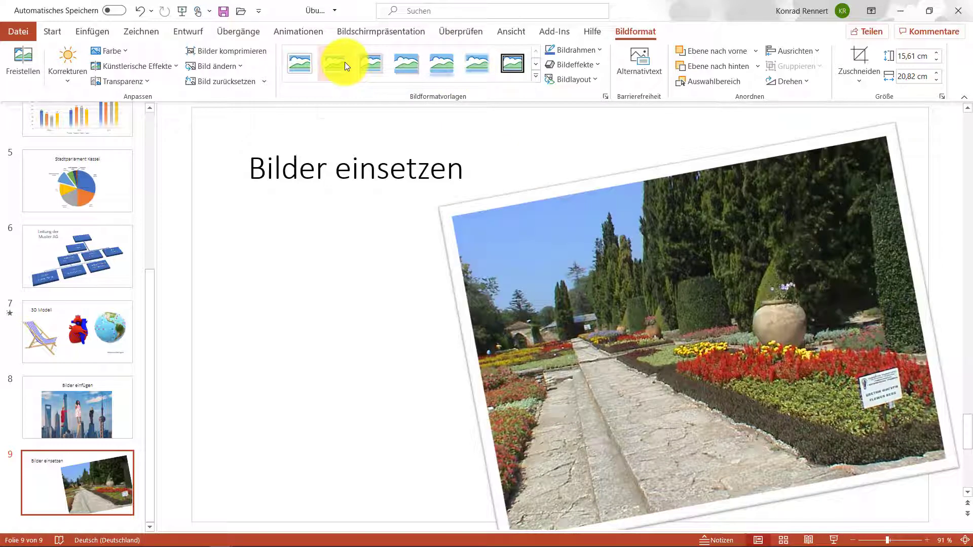
pyautogui.click(63, 82)
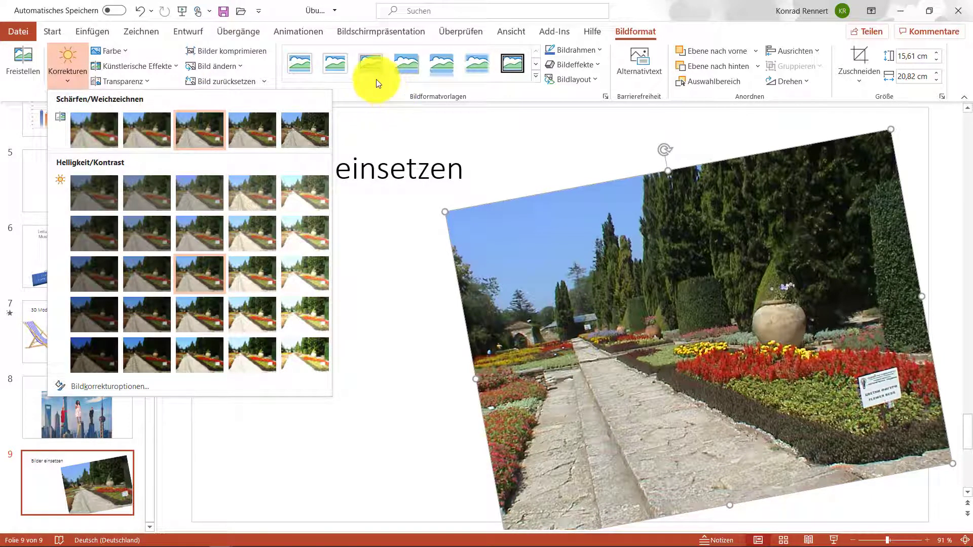
# - Dismiss the corrections gallery and rotate the garden photo back to level
pyautogui.click(668, 148)
pyautogui.moveTo(668, 148); pyautogui.dragTo(700, 172)
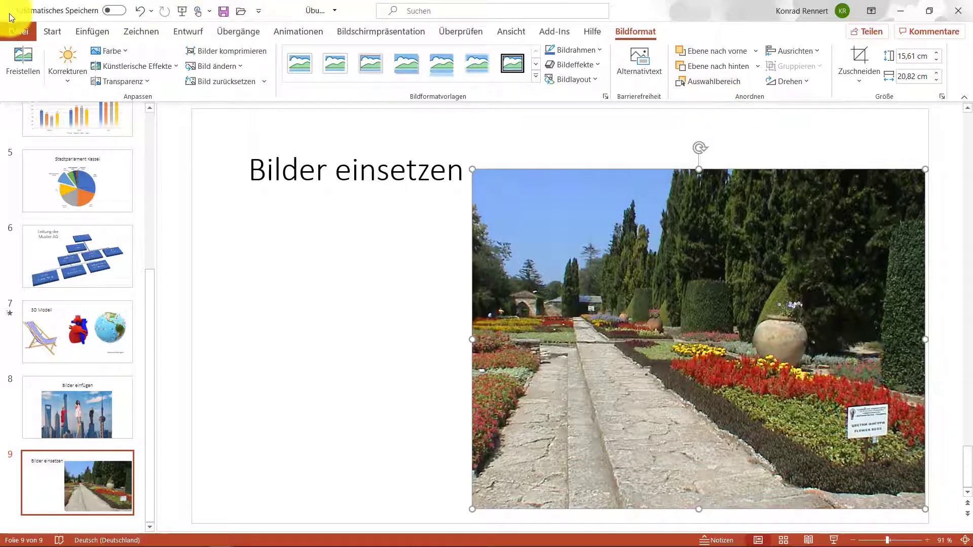
# - Open the Archivbilder stock images library from Einfügen > Bilder
pyautogui.click(99, 32)
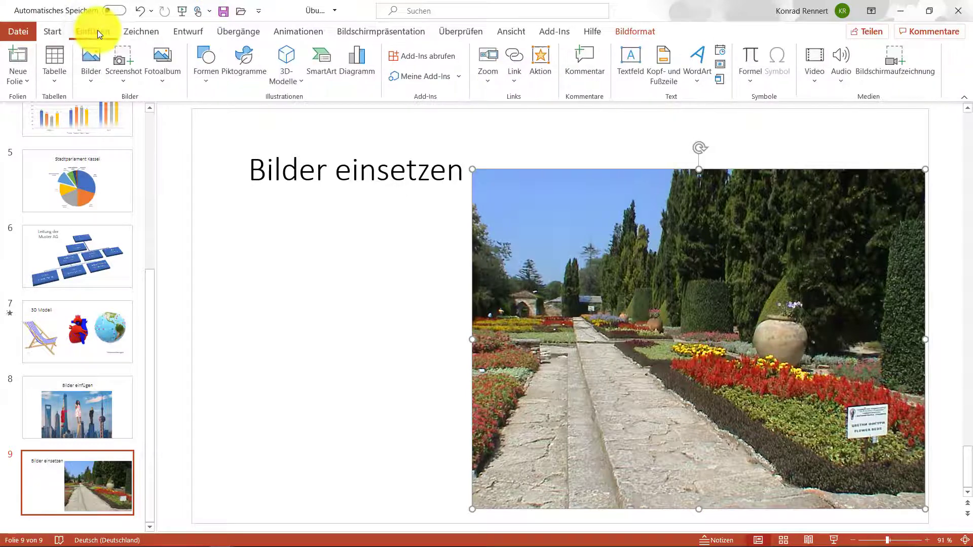
pyautogui.click(89, 80)
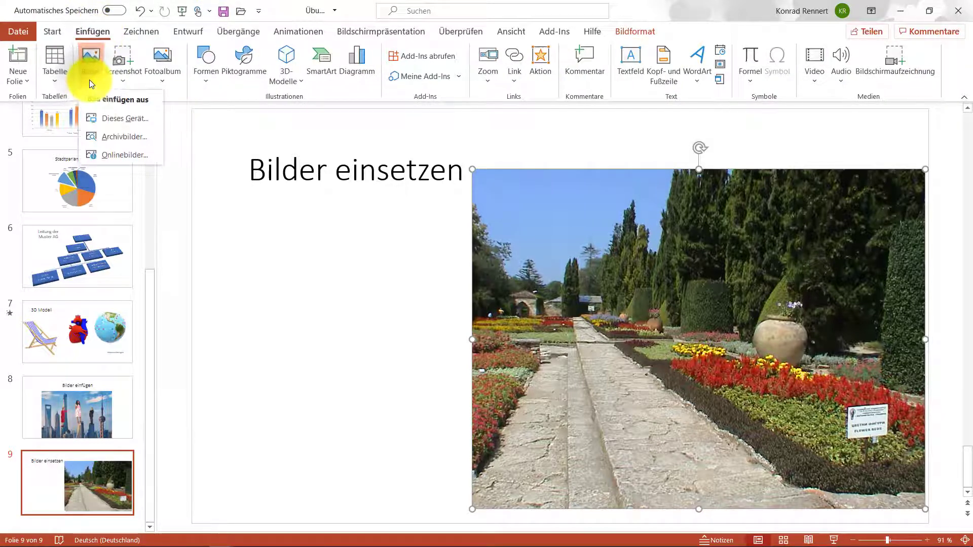
pyautogui.click(105, 138)
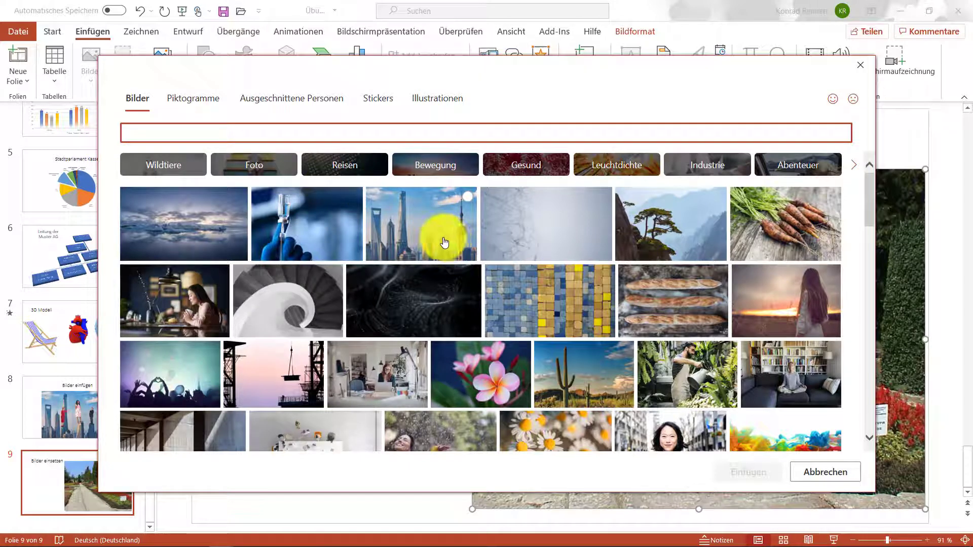
pyautogui.moveTo(421, 224)
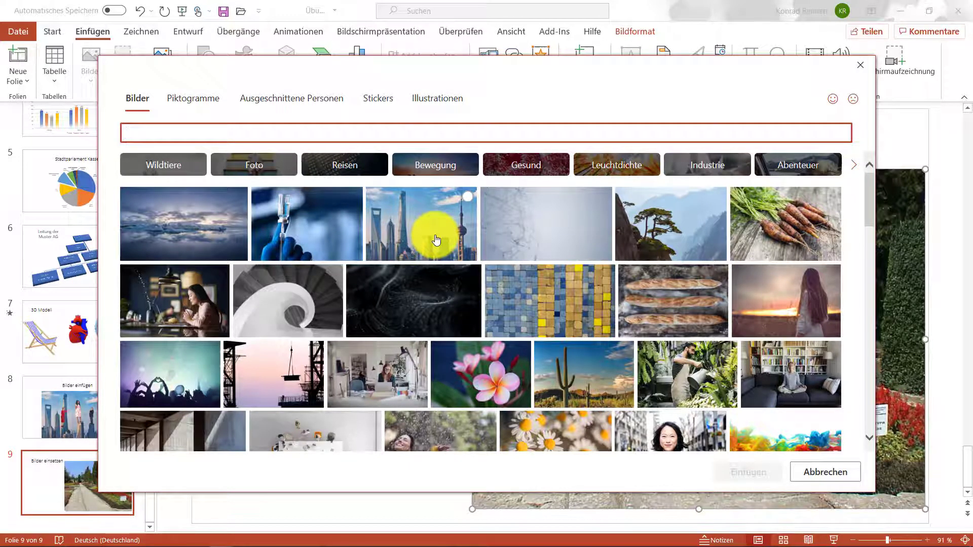
# - Browse the Foto, Piktogramme, Stickers and Illustrationen tabs, ending on Ausgeschnittene Personen
pyautogui.click(253, 165)
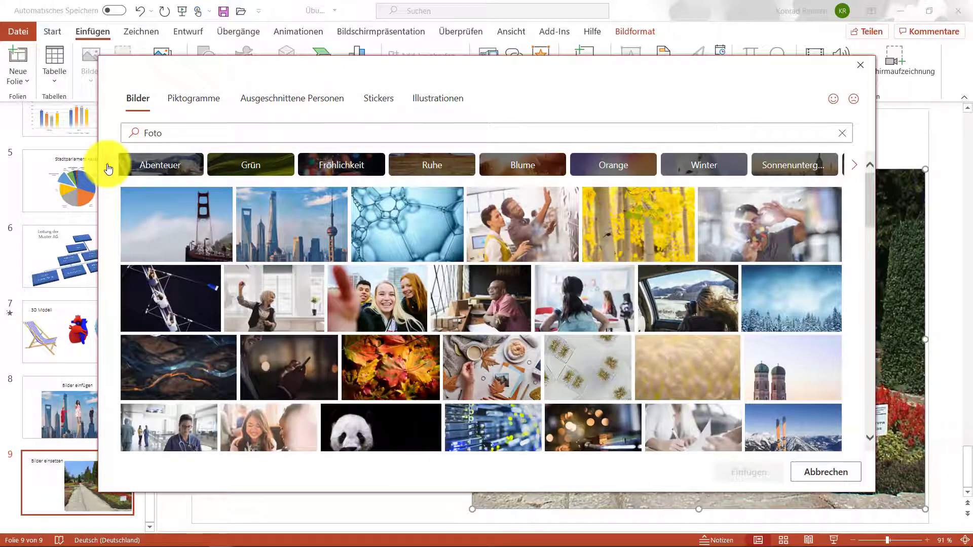
pyautogui.moveTo(291, 224)
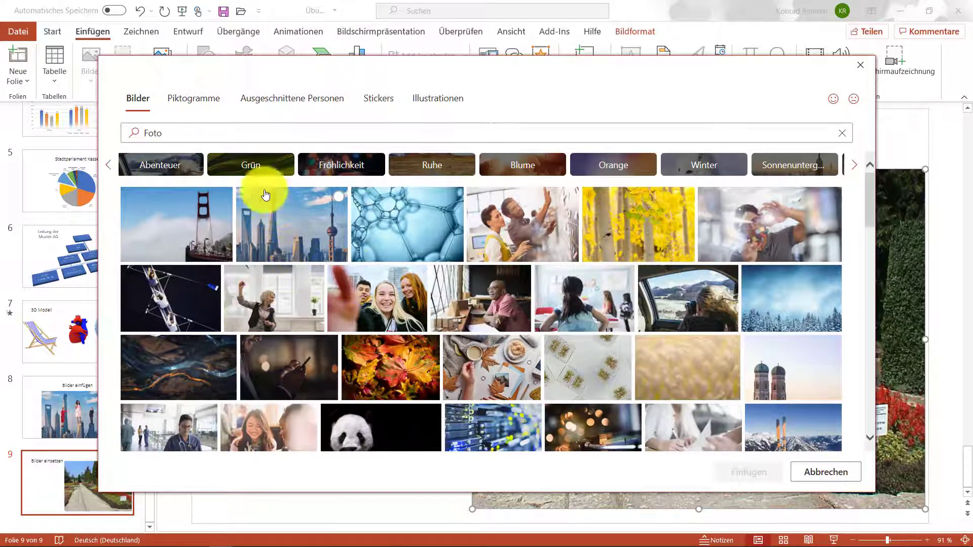
pyautogui.click(192, 102)
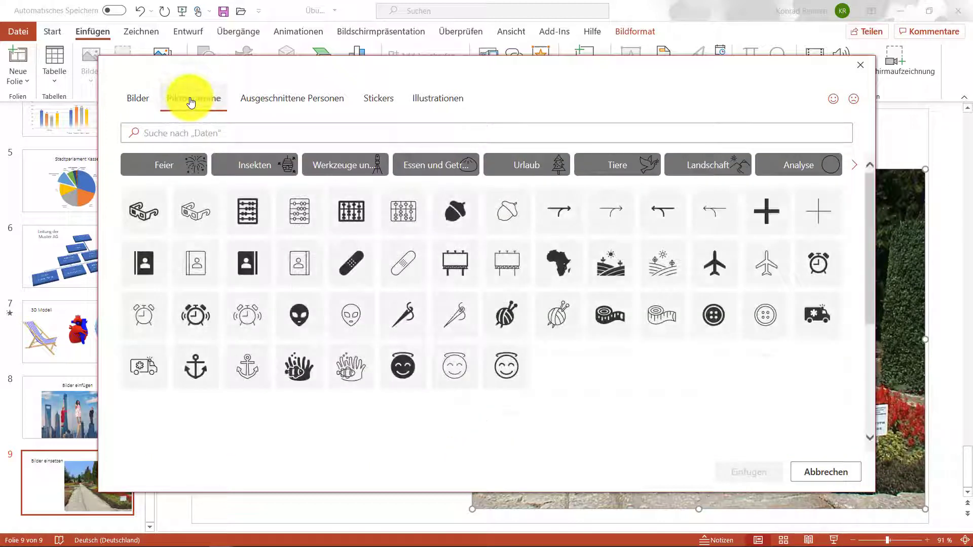
pyautogui.click(367, 104)
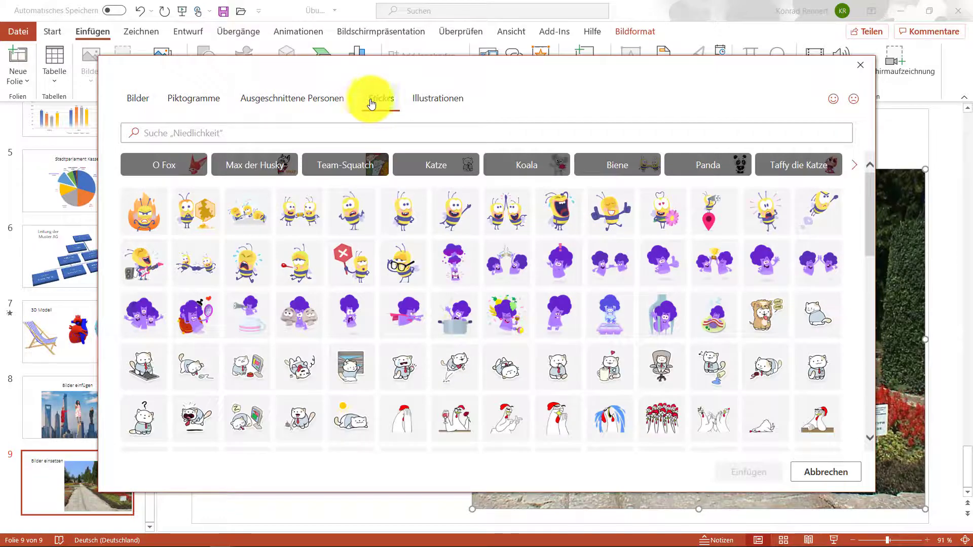
pyautogui.click(428, 102)
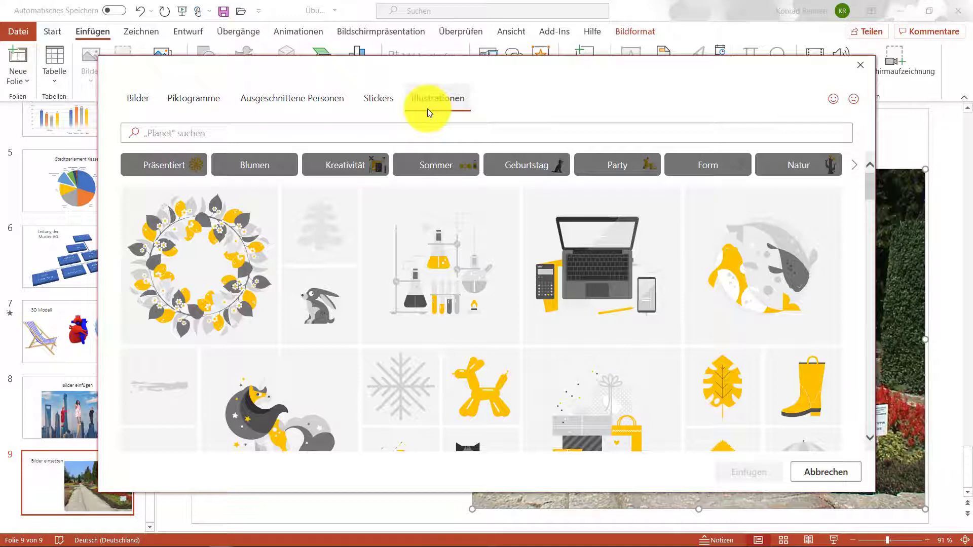
pyautogui.click(284, 109)
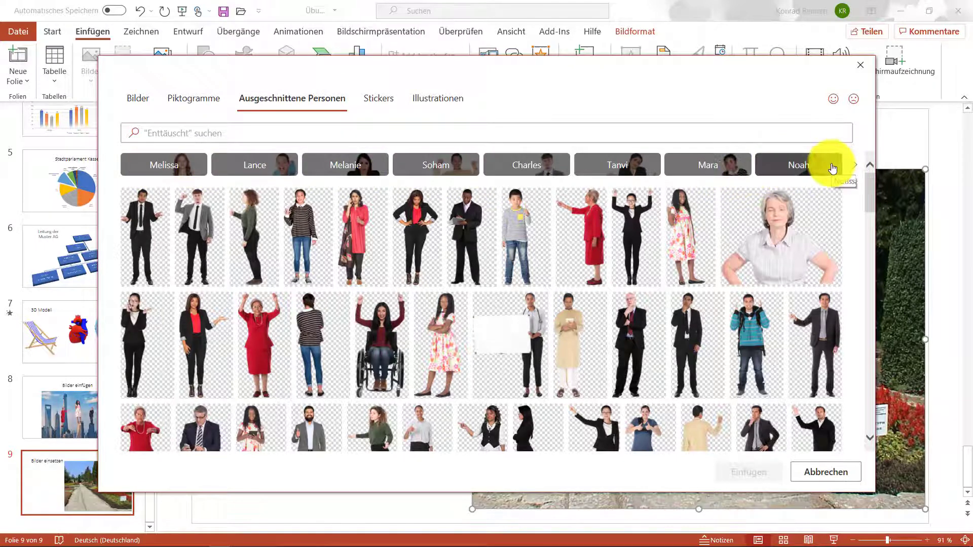
# - Compare the cutout person sets and insert the cheering girl in the white sweater
pyautogui.click(814, 169)
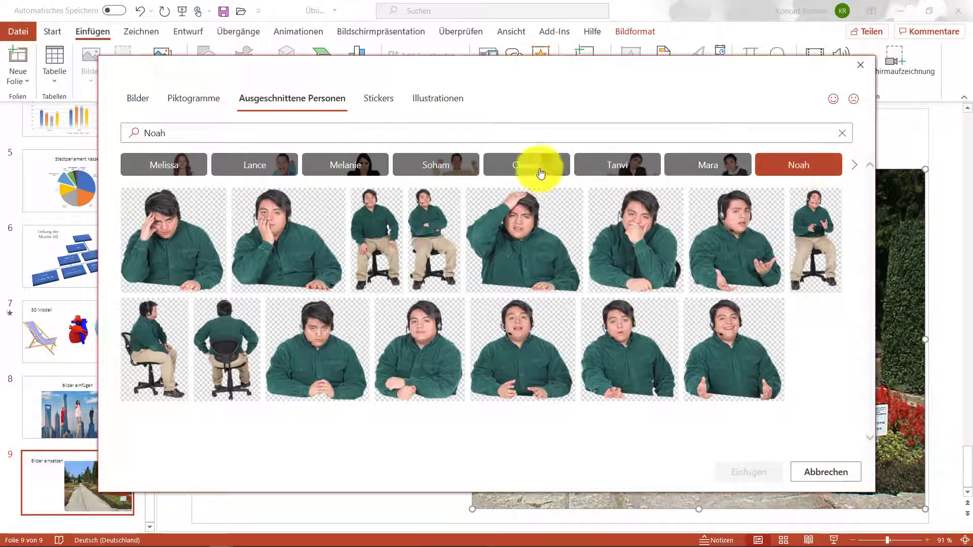
pyautogui.click(346, 170)
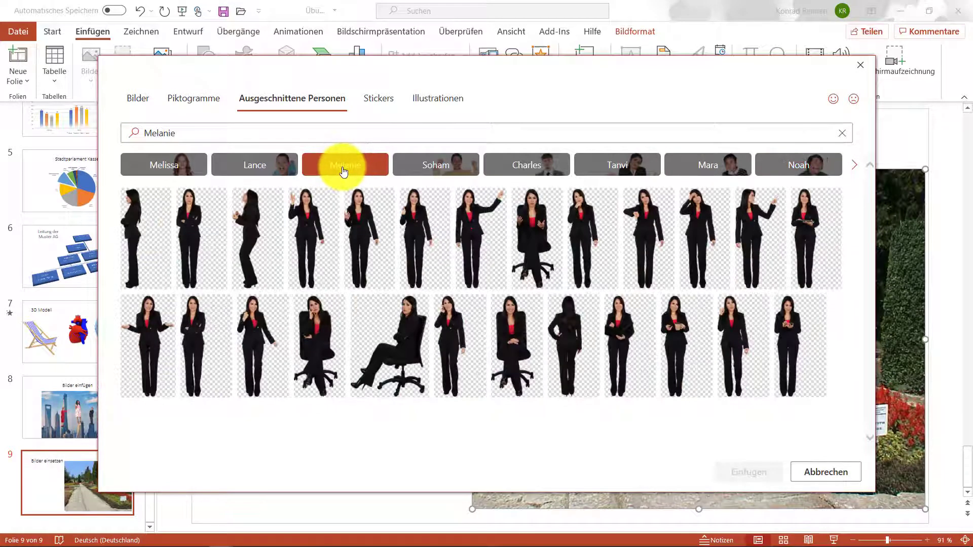
pyautogui.click(264, 168)
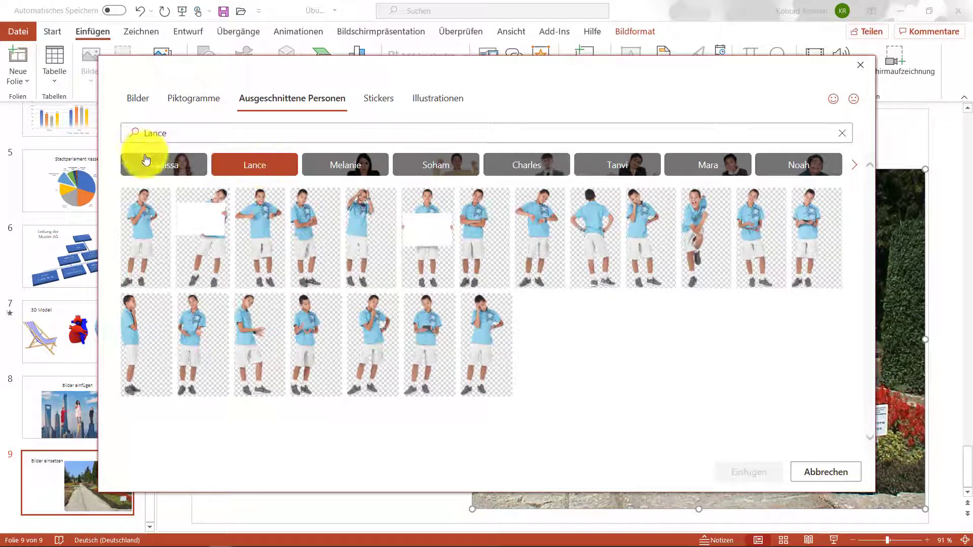
pyautogui.click(154, 169)
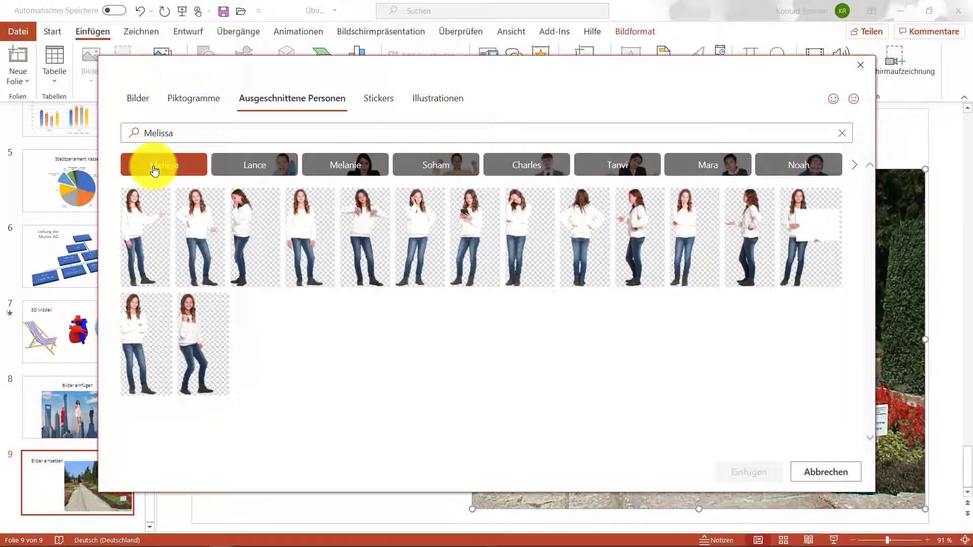
pyautogui.click(200, 348)
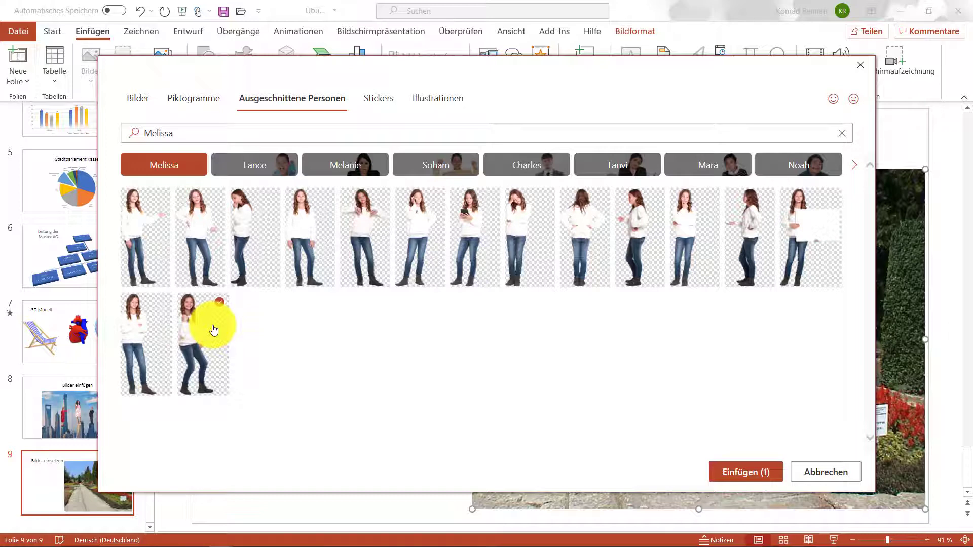
pyautogui.click(739, 476)
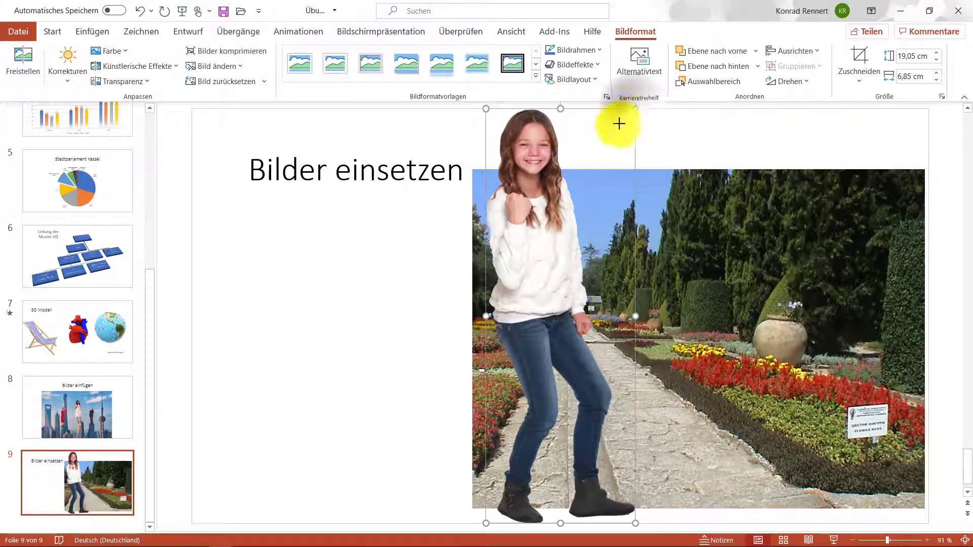
# - Stand the girl cutout on the garden path at about 10 cm tall, then switch windows
pyautogui.moveTo(619, 124)
pyautogui.mouseDown()
pyautogui.moveTo(515, 343)
pyautogui.moveTo(583, 292)
pyautogui.mouseUp()
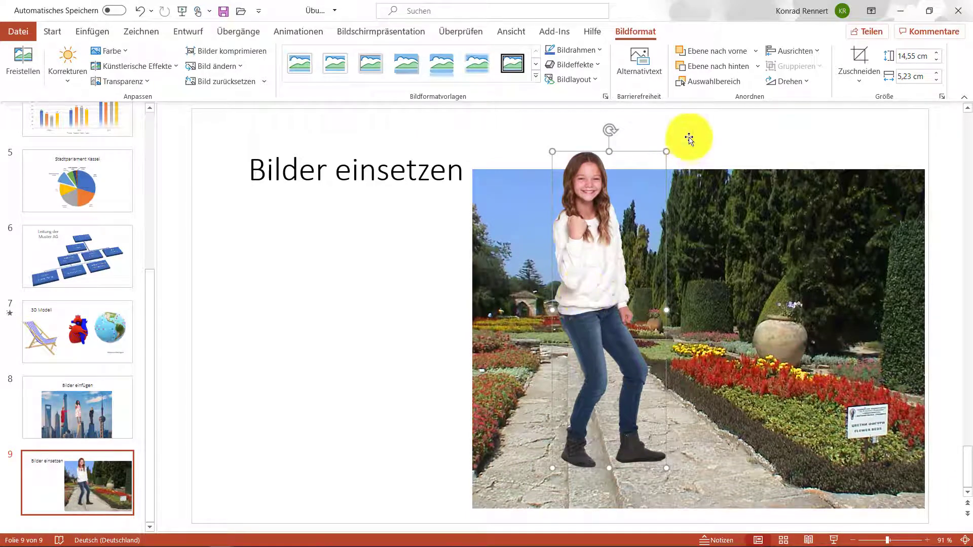
pyautogui.moveTo(667, 149); pyautogui.dragTo(631, 249)
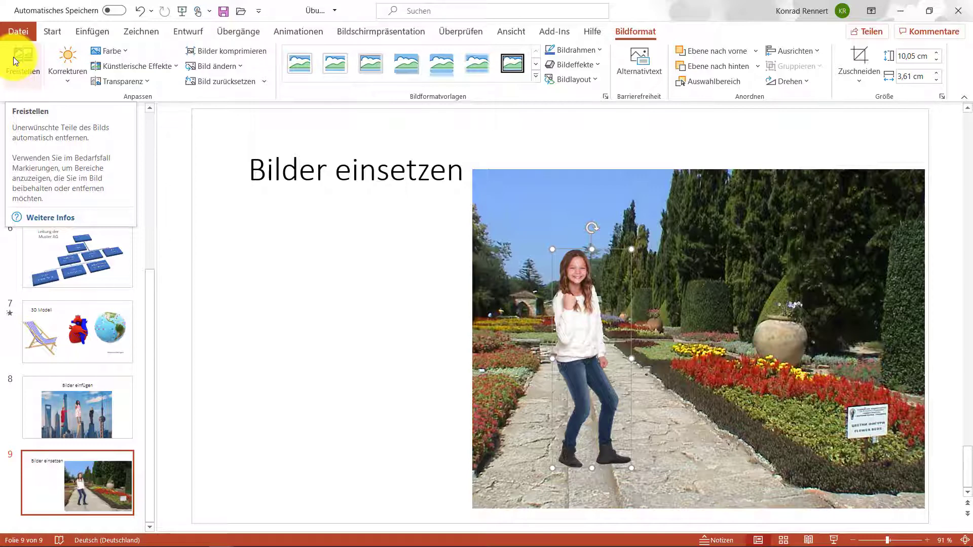
pyautogui.hotkey('alt', 'Tab')
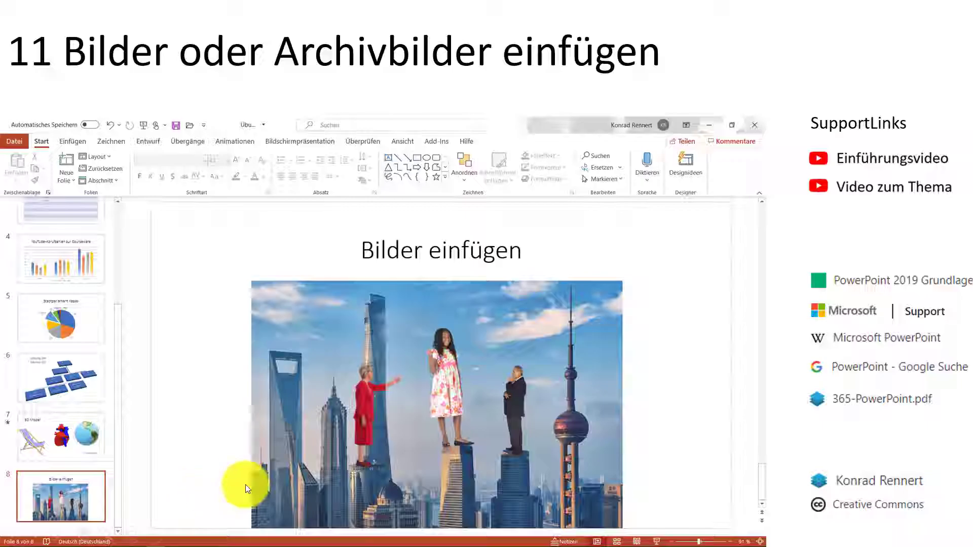
# - Advance the slide show to the fireworks slide 'Prevent PowerPoint Intoxication: May the Creativity be with You'
pyautogui.click(224, 471)
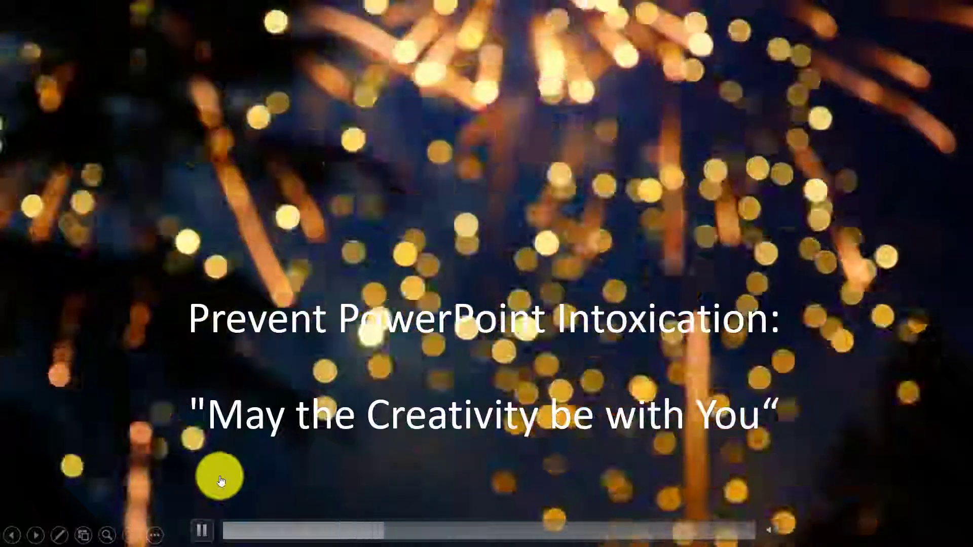